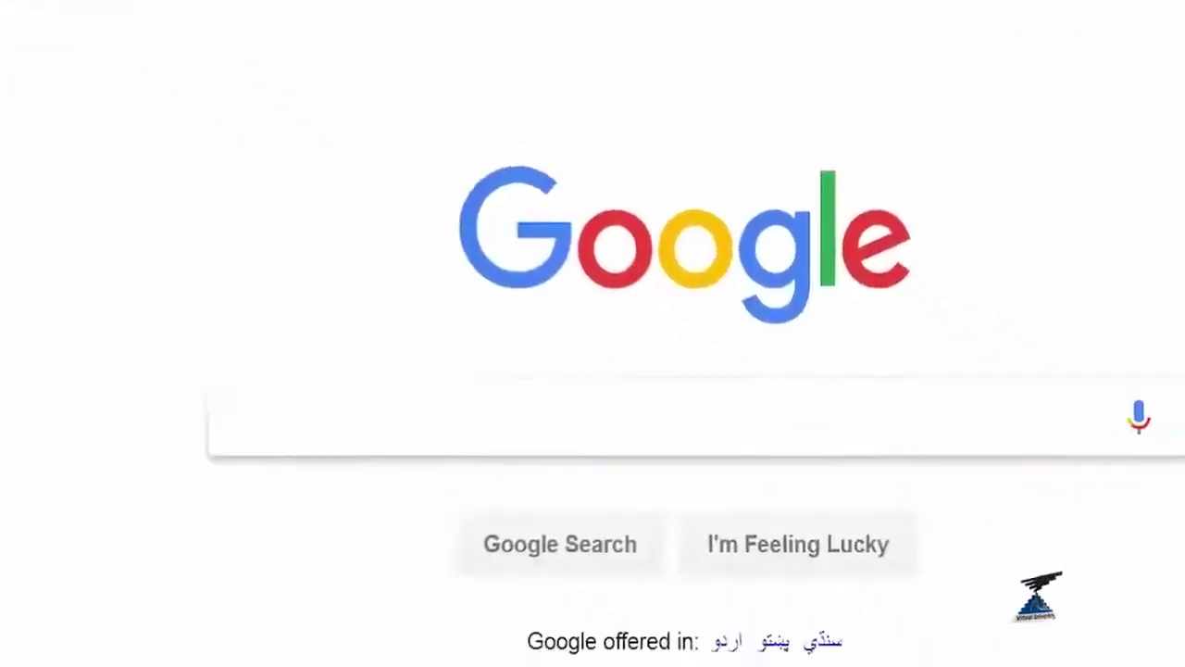
Search Google for "wordpress themes" and open the WordPress.org Theme Directory.
text(wordpress themes)
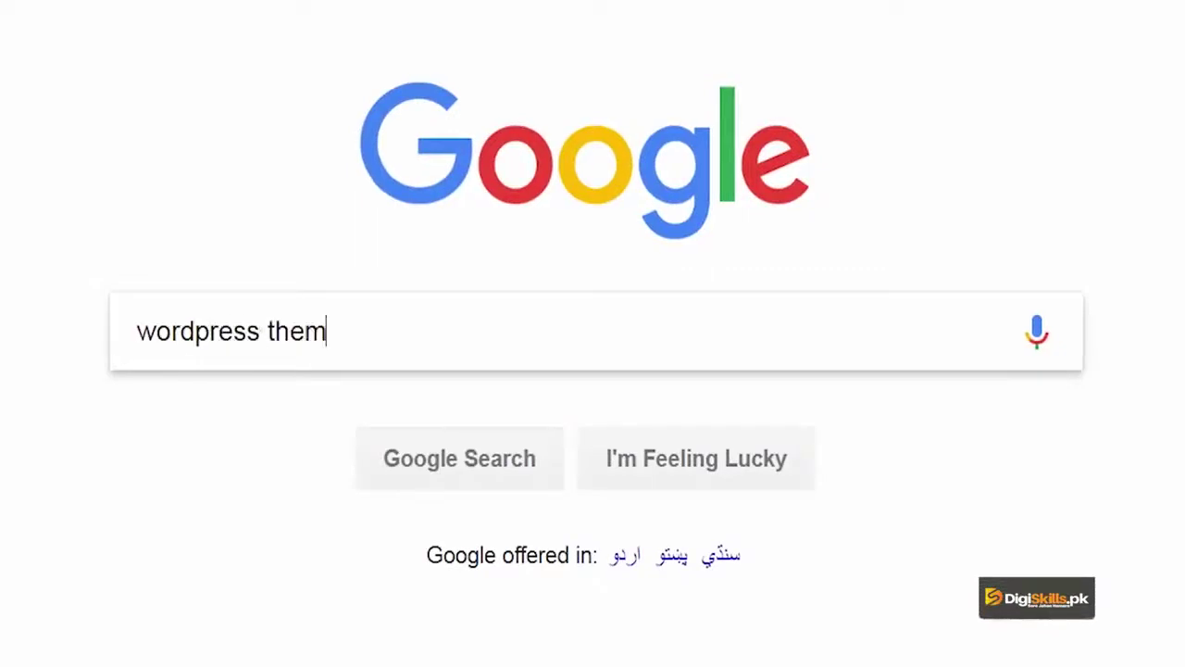
key(Return)
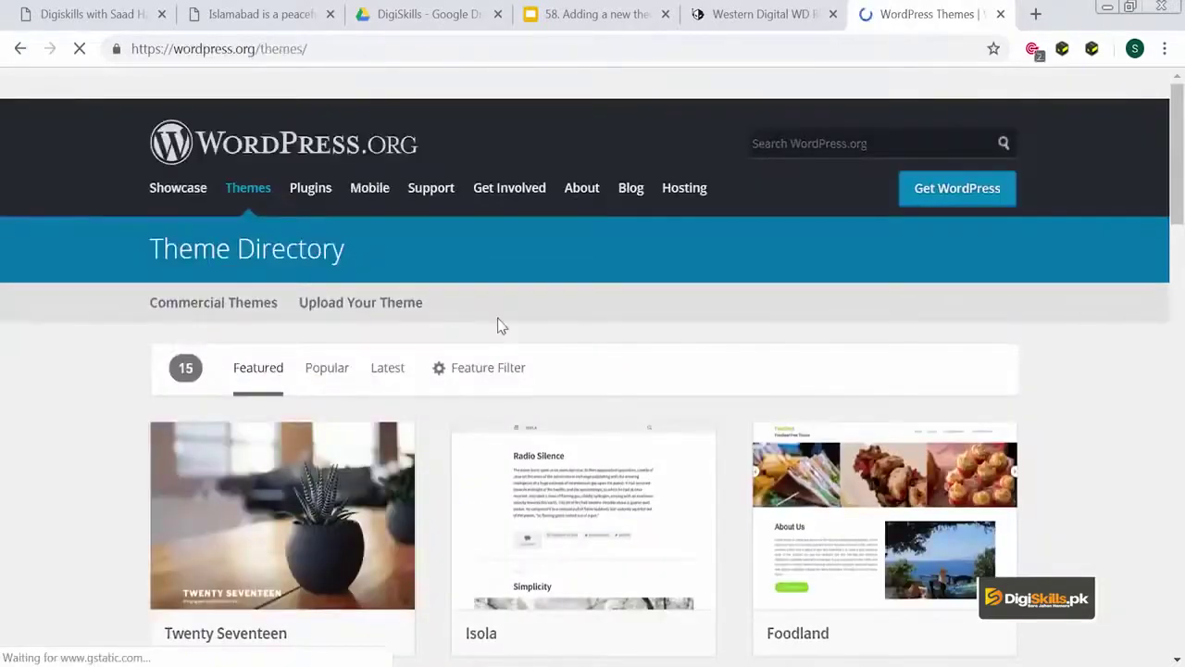
scroll(365, 404, down, 4)
scroll(378, 381, up, 4)
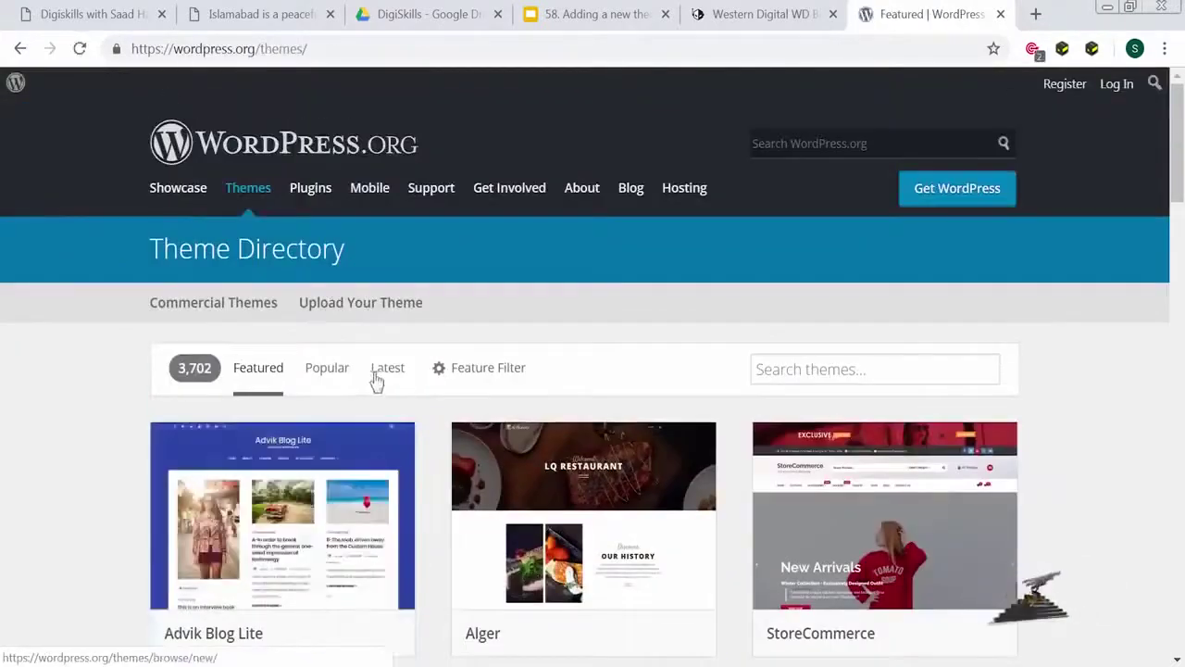
Browse the popular themes in the WordPress.org Theme Directory.
click(330, 390)
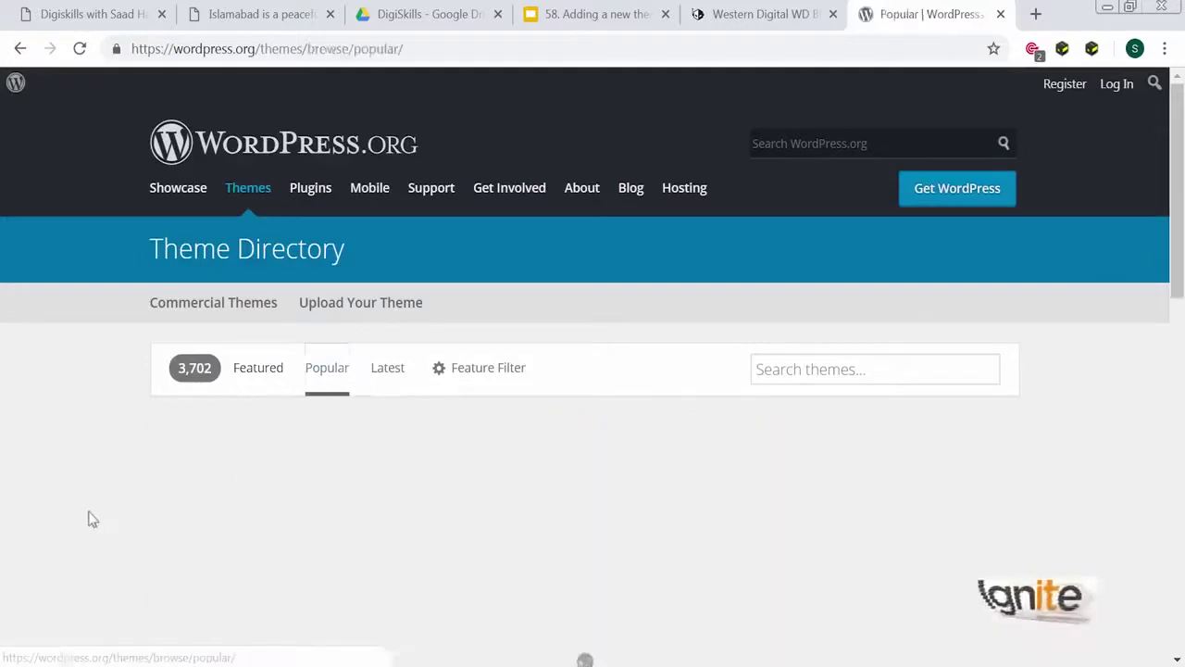
scroll(72, 516, down, 6)
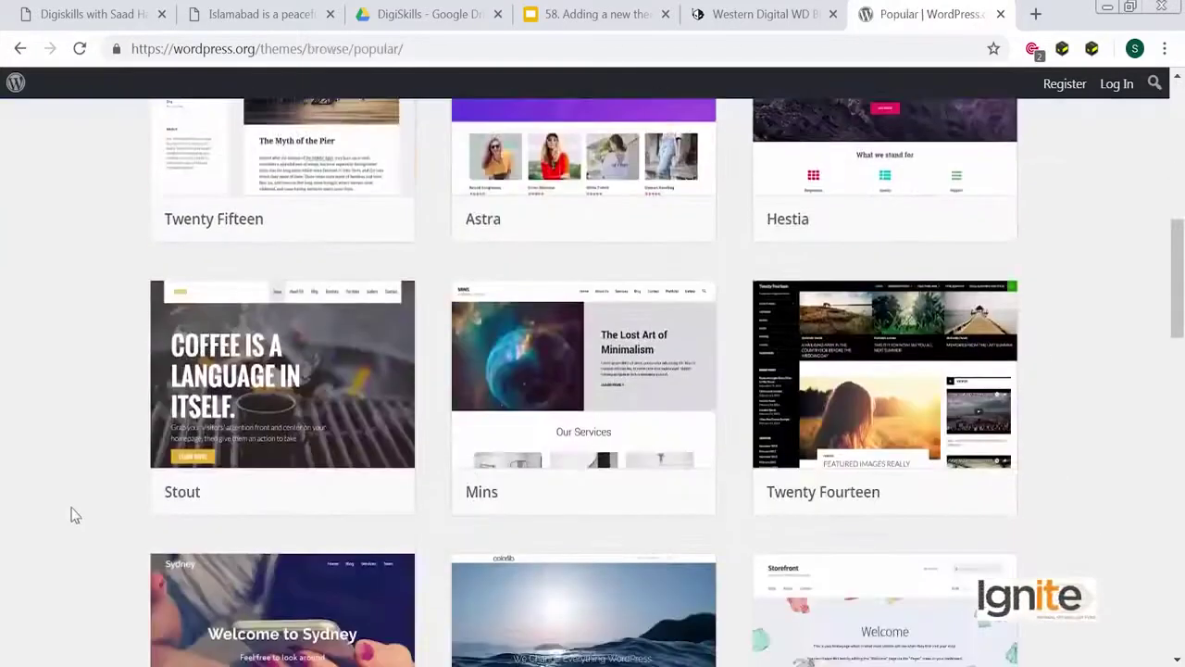
scroll(75, 516, down, 20)
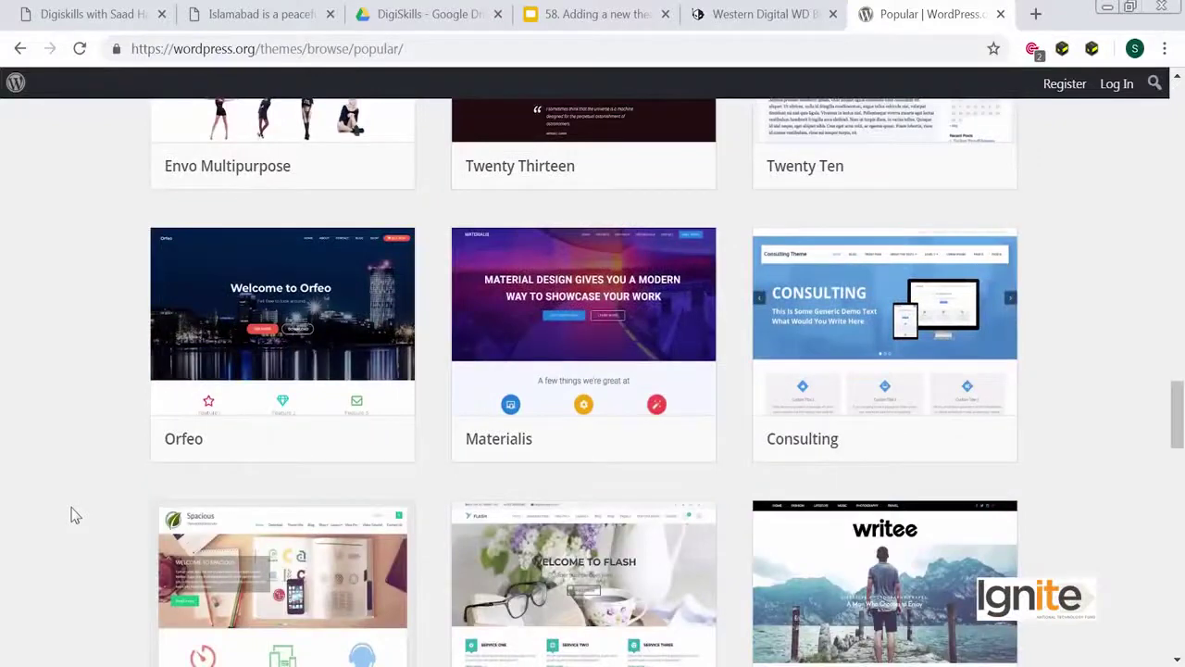
scroll(75, 516, down, 7)
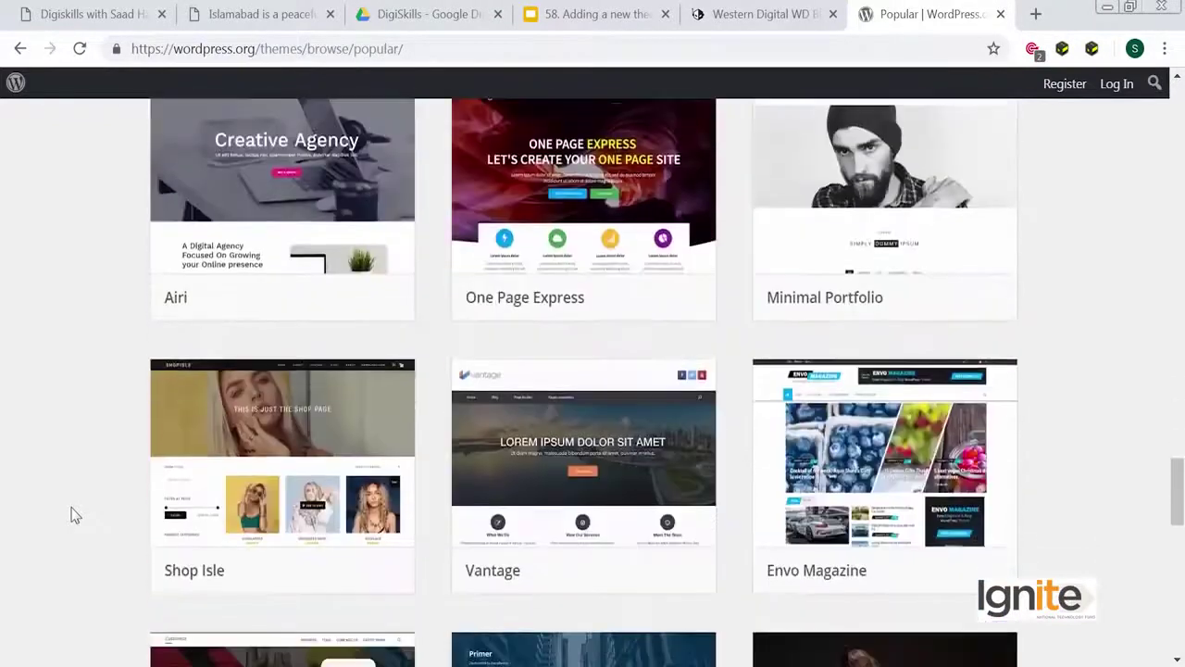
scroll(75, 516, down, 5)
scroll(75, 516, up, 7)
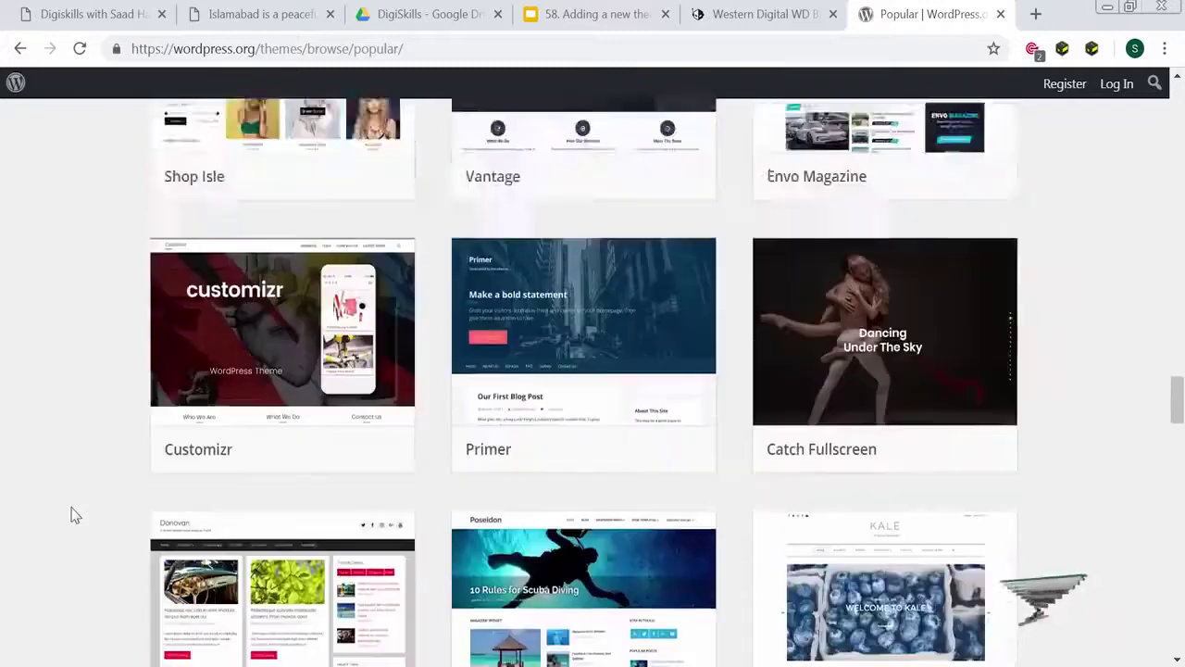
scroll(75, 516, down, 7)
scroll(75, 516, up, 1)
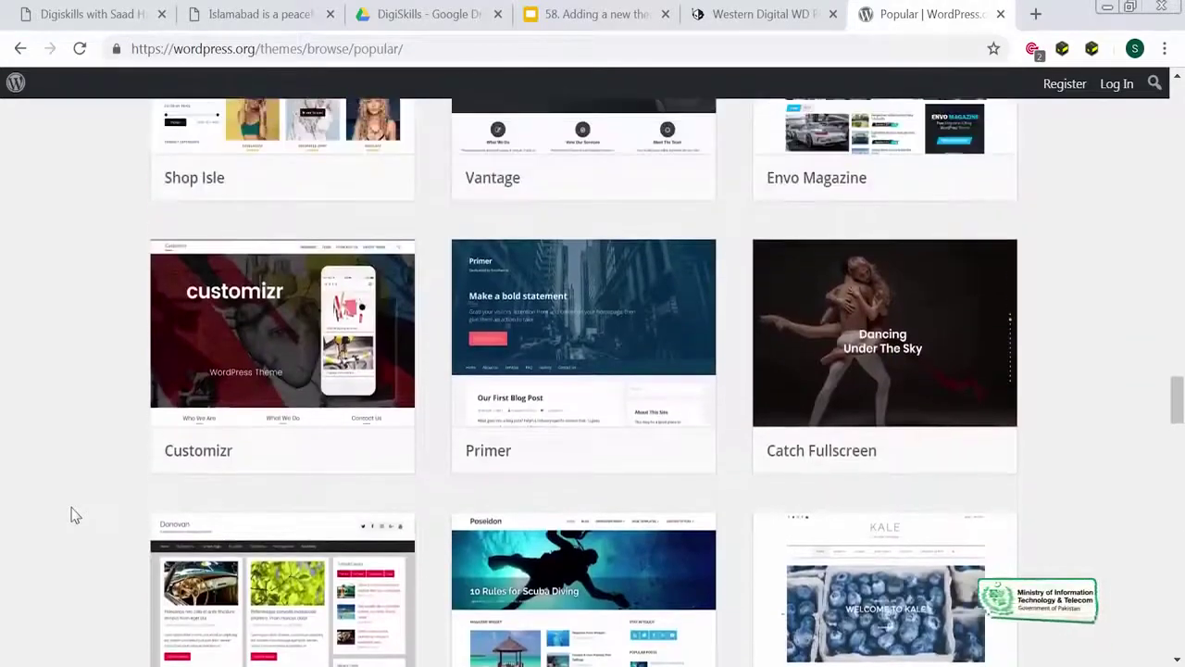
scroll(75, 516, down, 7)
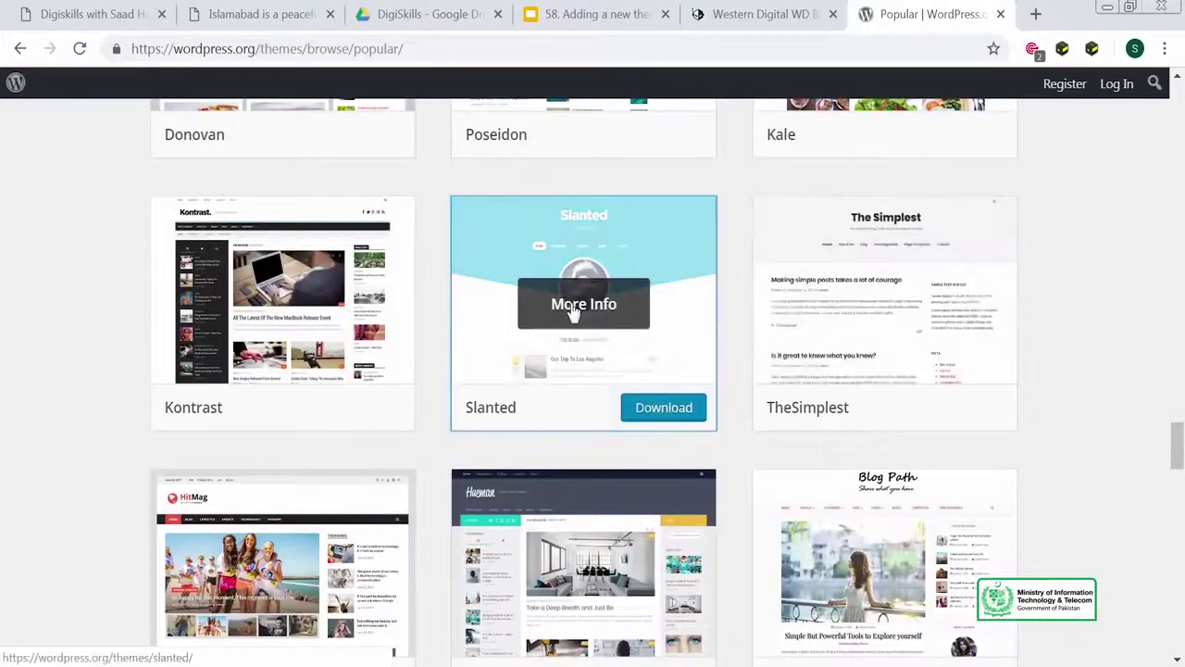
Open the Slanted theme, look through its preview and download it.
click(576, 363)
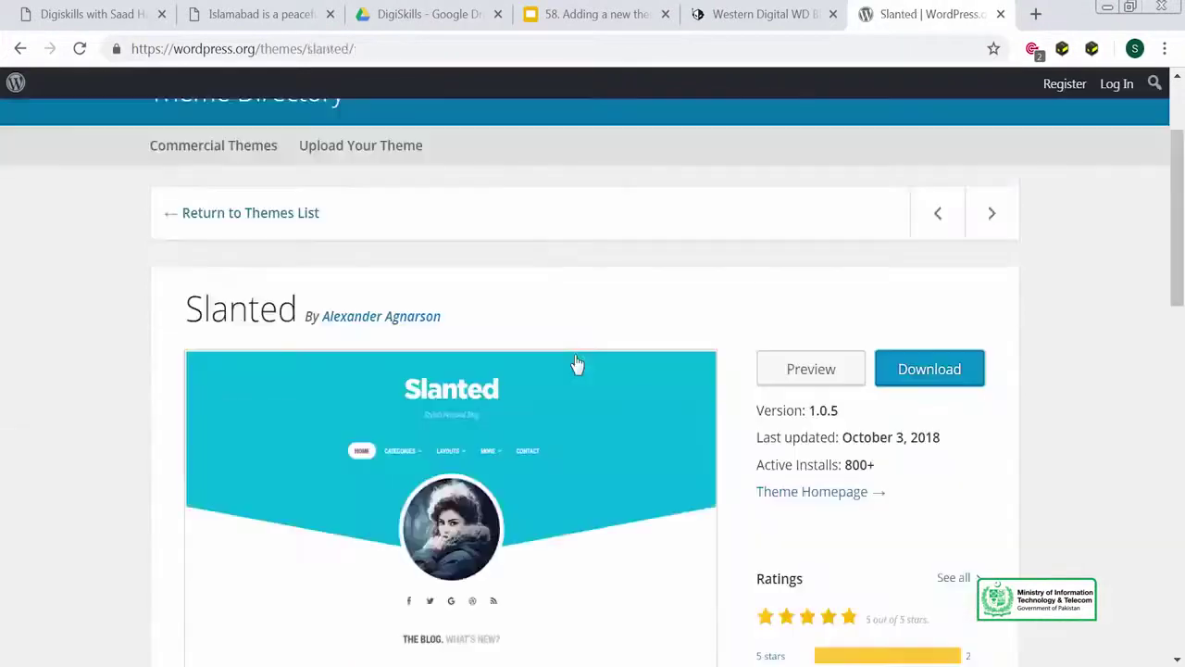
click(811, 370)
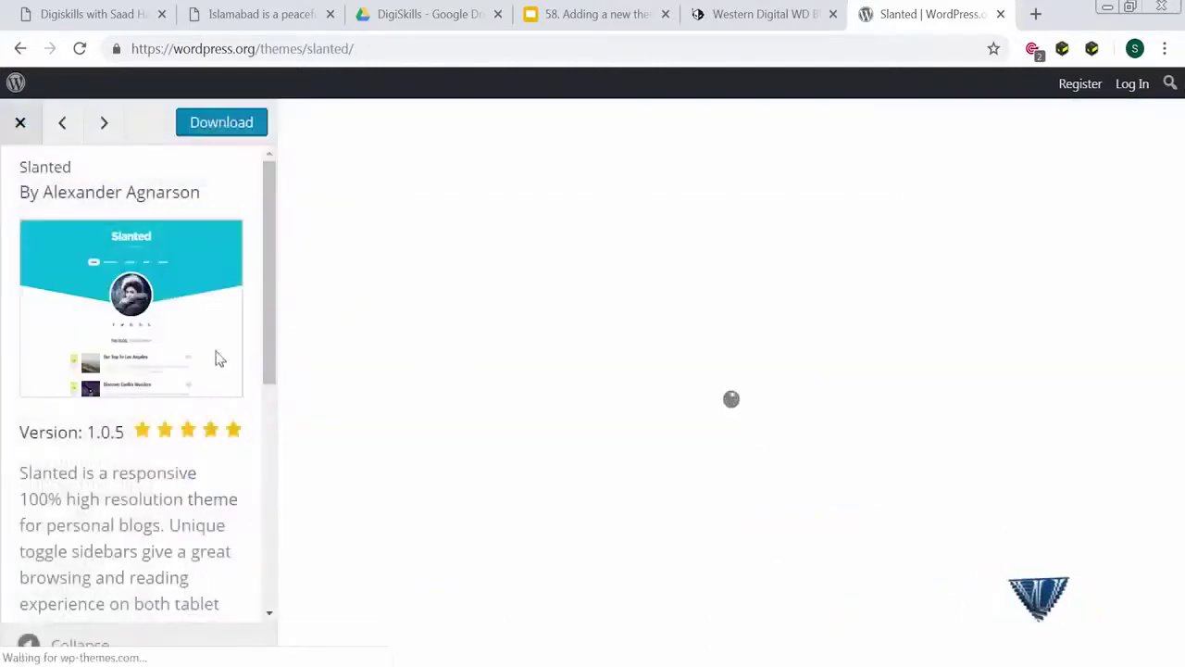
scroll(575, 458, down, 4)
scroll(574, 461, up, 4)
scroll(574, 460, down, 10)
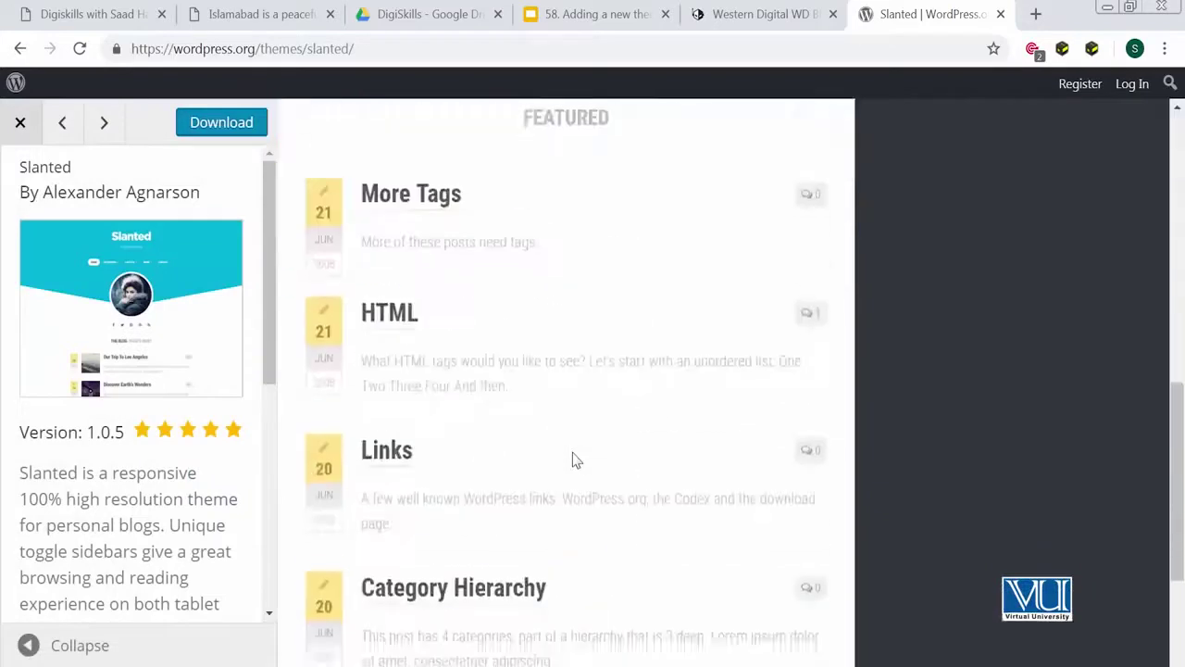
scroll(574, 460, up, 10)
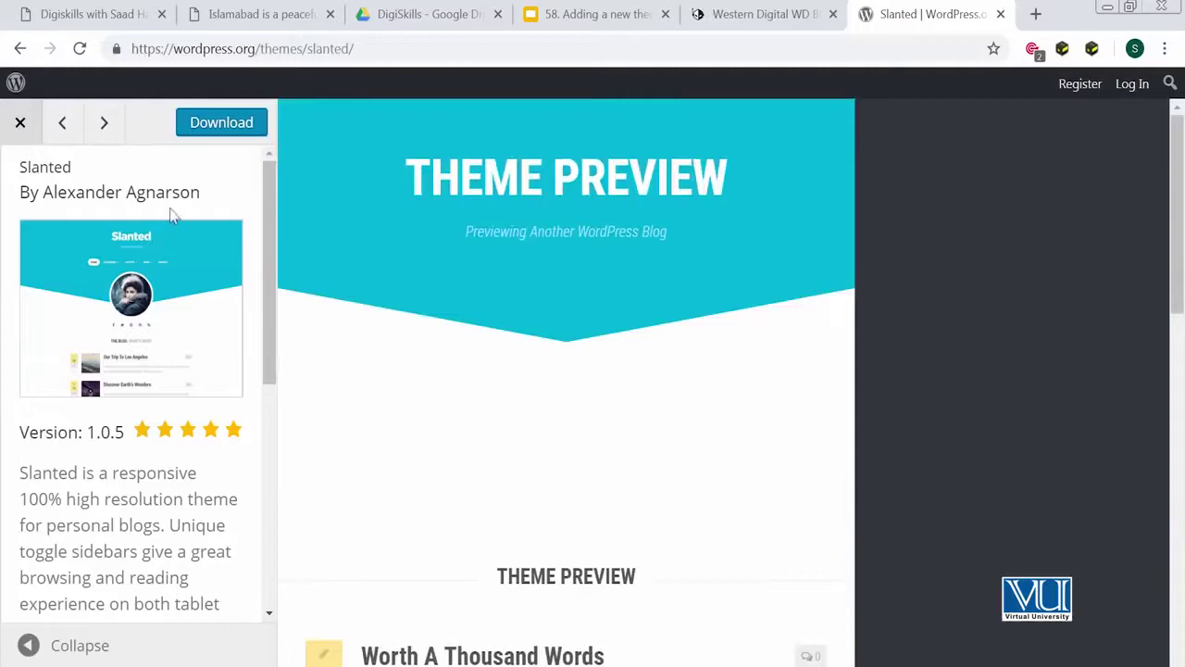
click(219, 132)
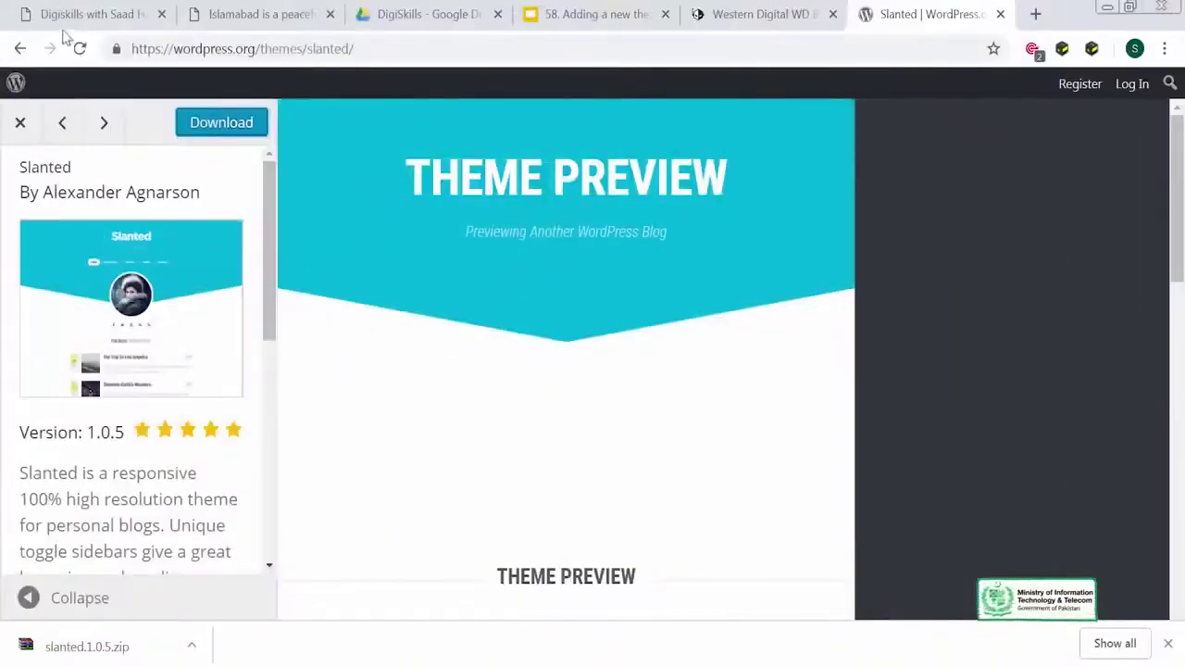
Switch to the site's WordPress admin and open the theme upload form for adding a new theme.
click(68, 17)
mouse_move(105, 97)
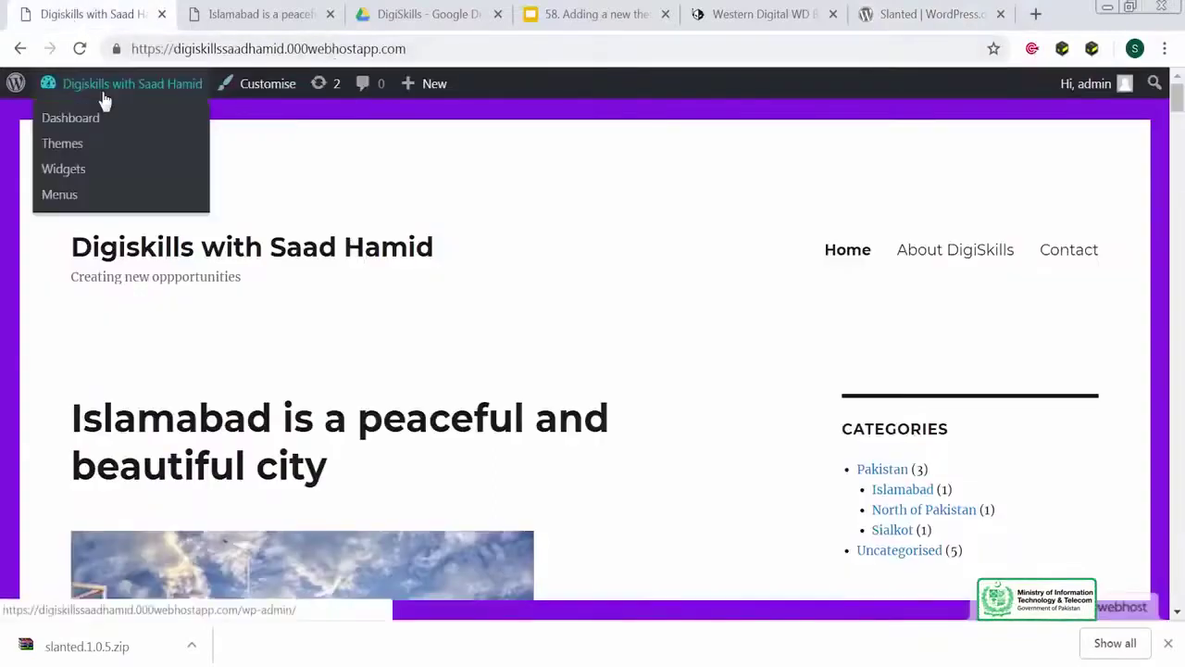
click(90, 130)
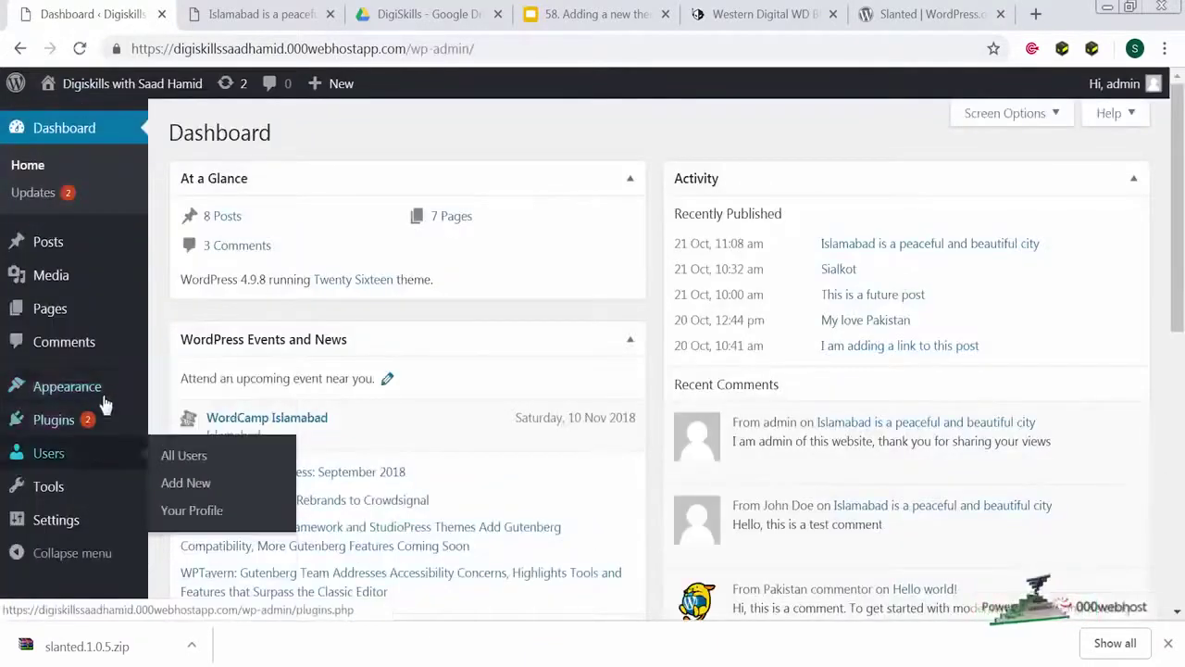
mouse_move(109, 389)
click(213, 393)
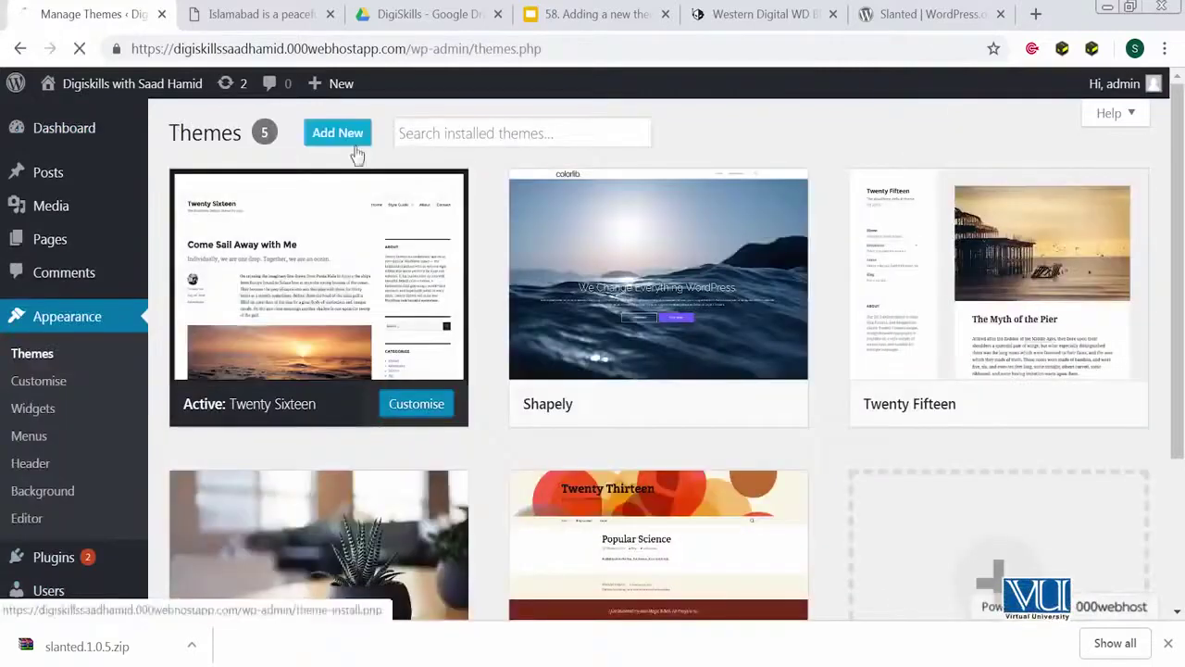
click(357, 149)
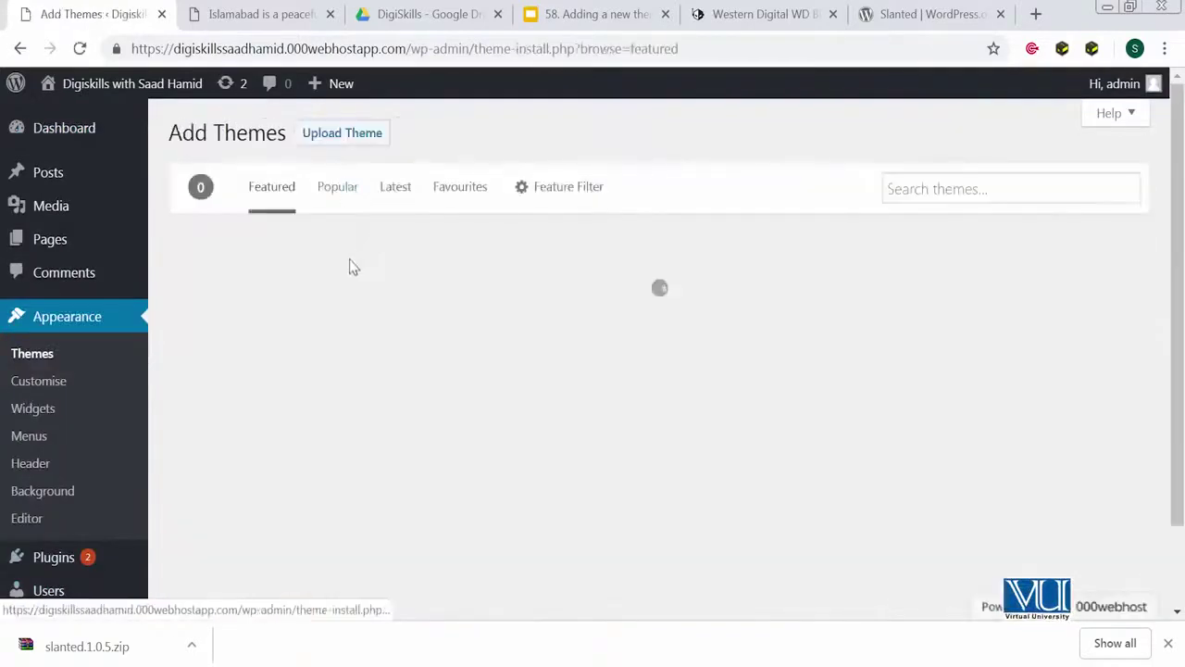
click(356, 151)
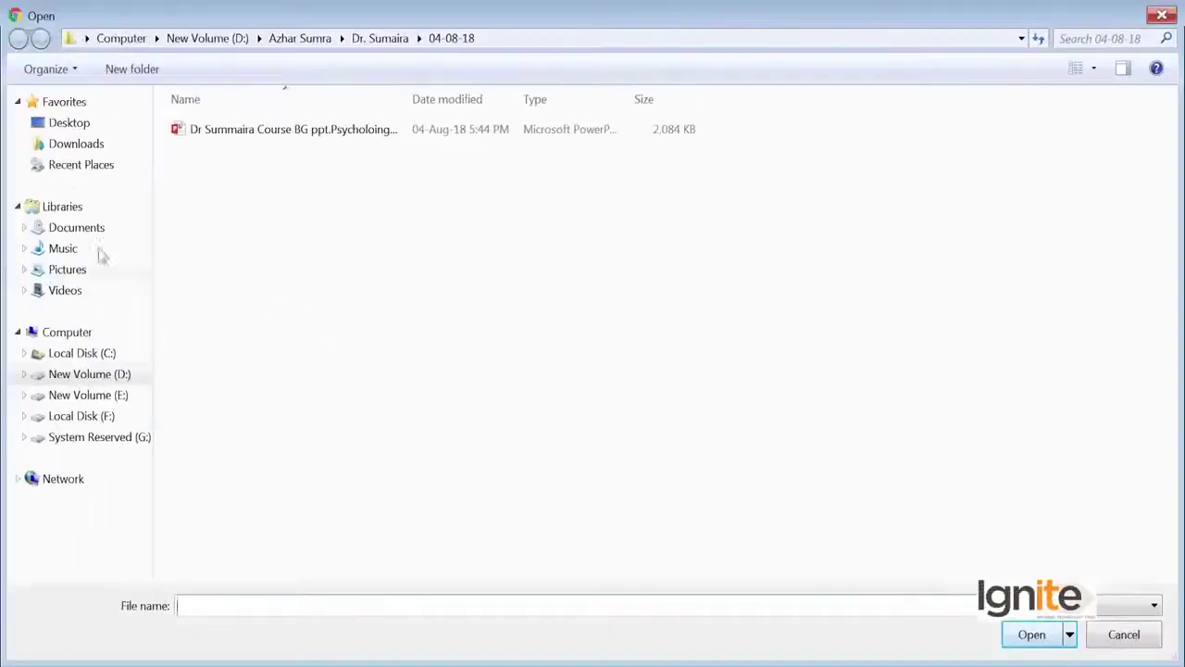
Choose slanted.1.0.5.zip from the Downloads folder and install it as a theme.
click(76, 143)
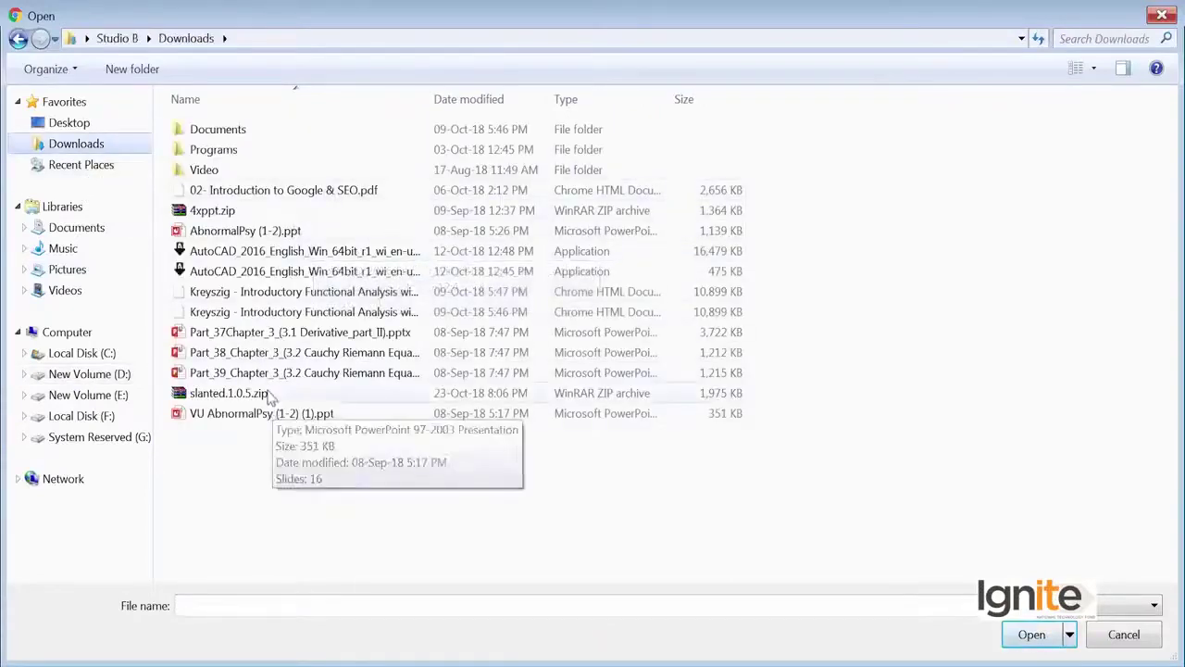
click(232, 394)
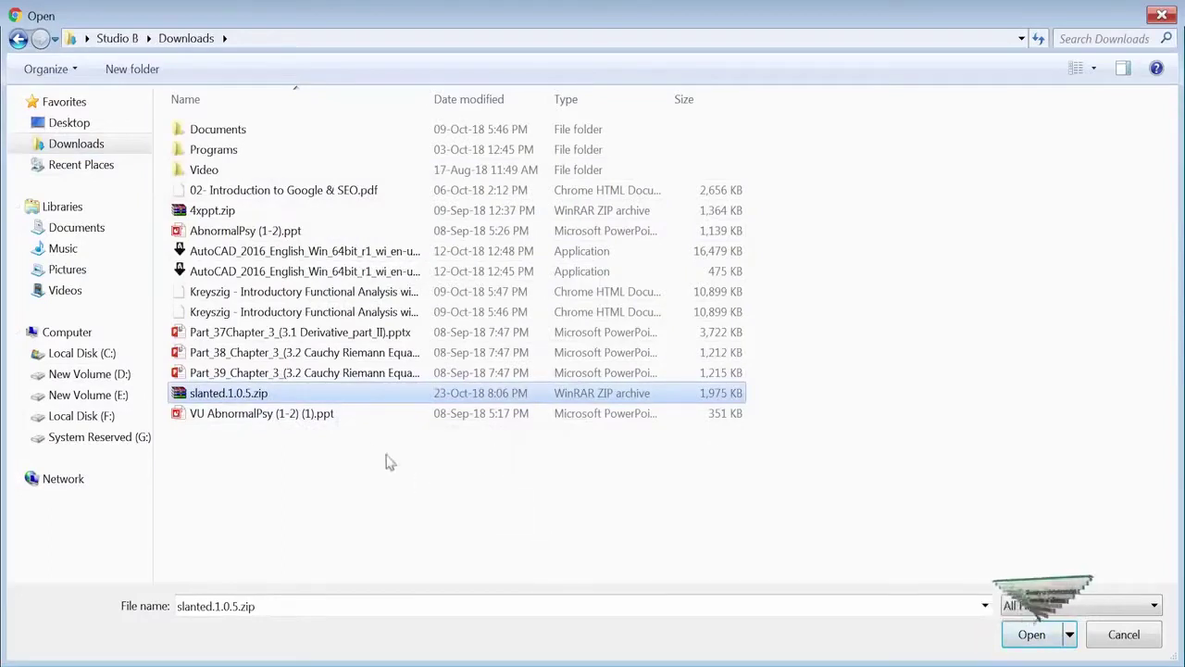
click(1030, 634)
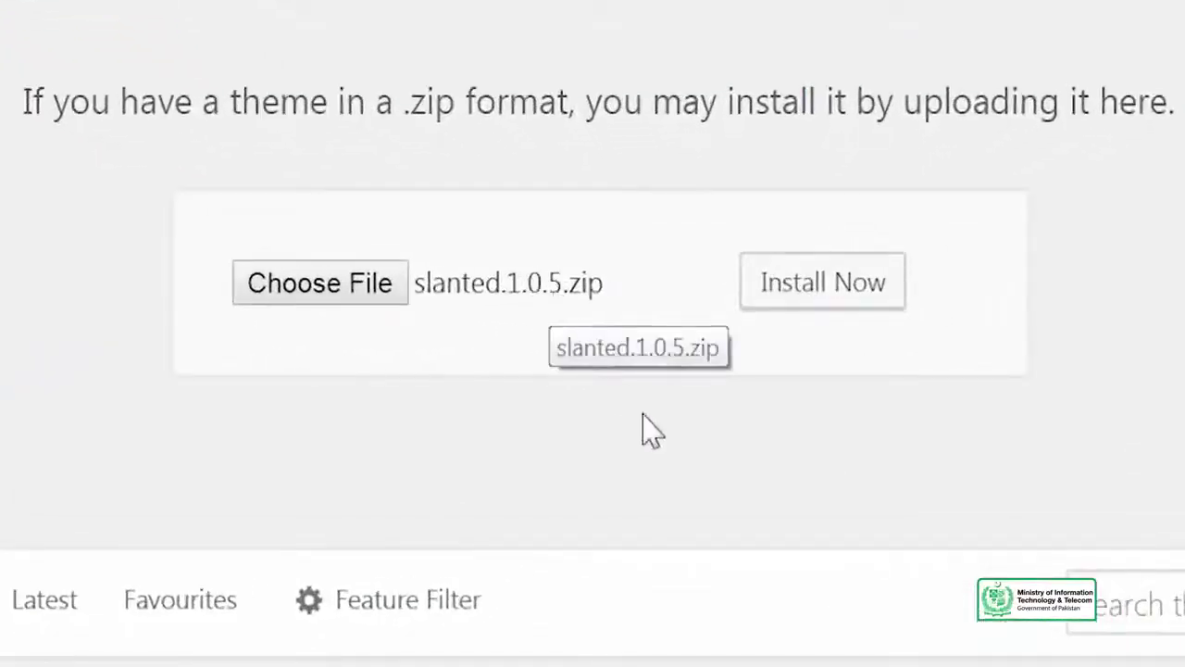
click(820, 299)
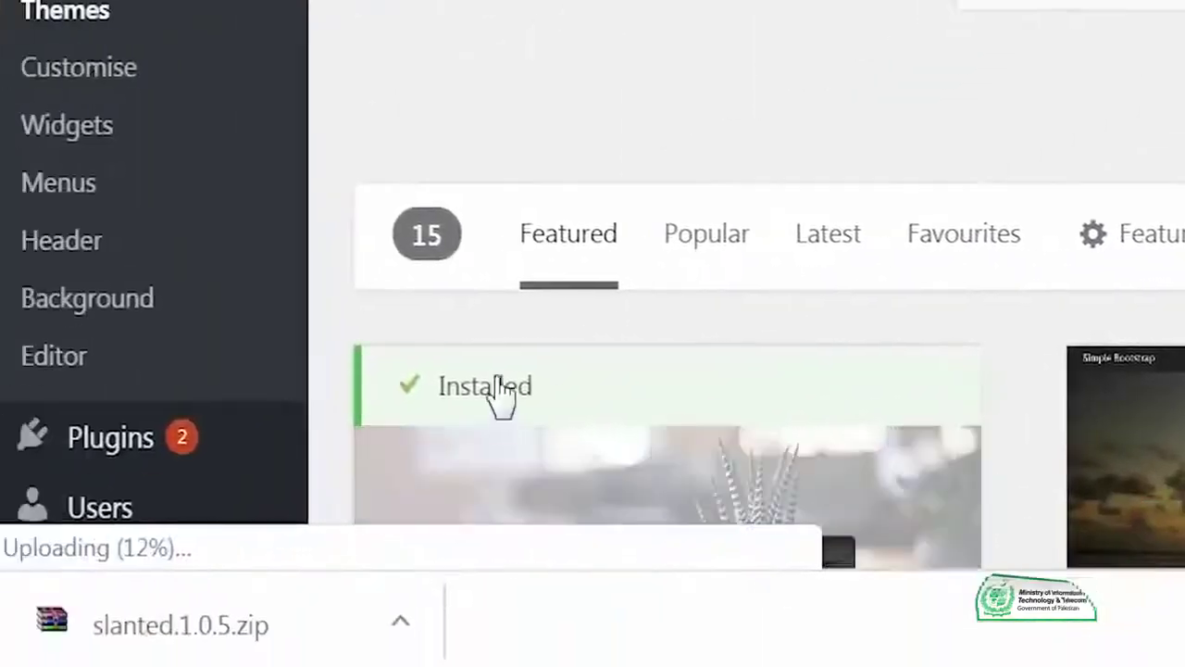
click(1182, 623)
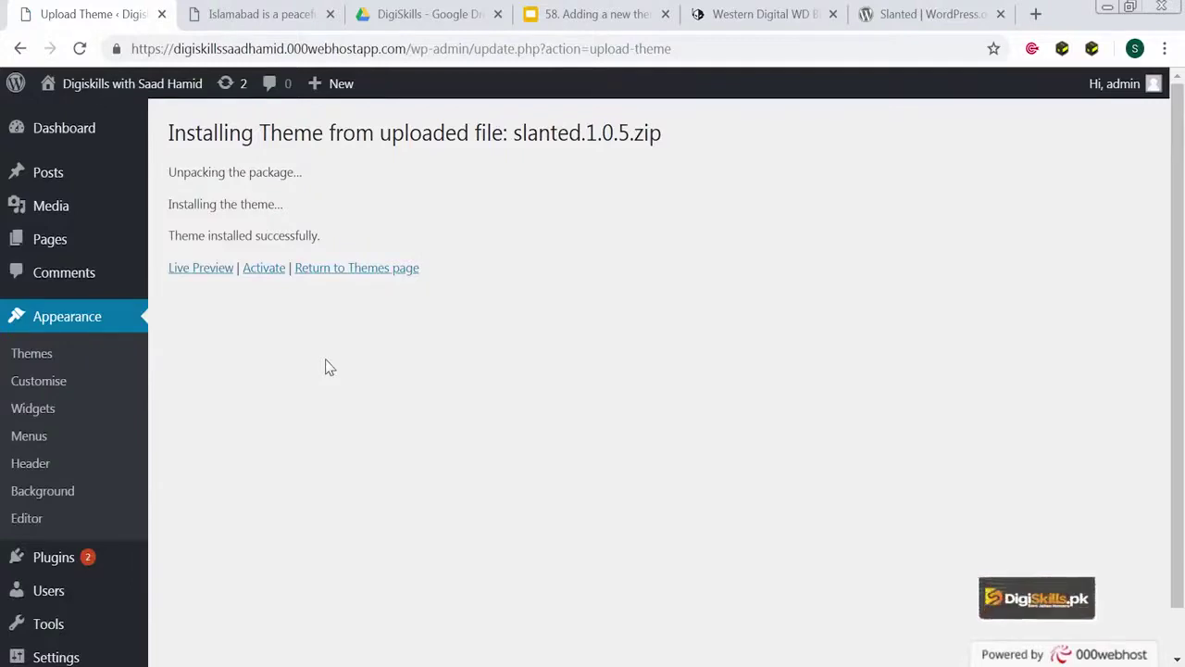
Open the live preview of the Slanted theme and compare it with the site's current home page.
click(213, 278)
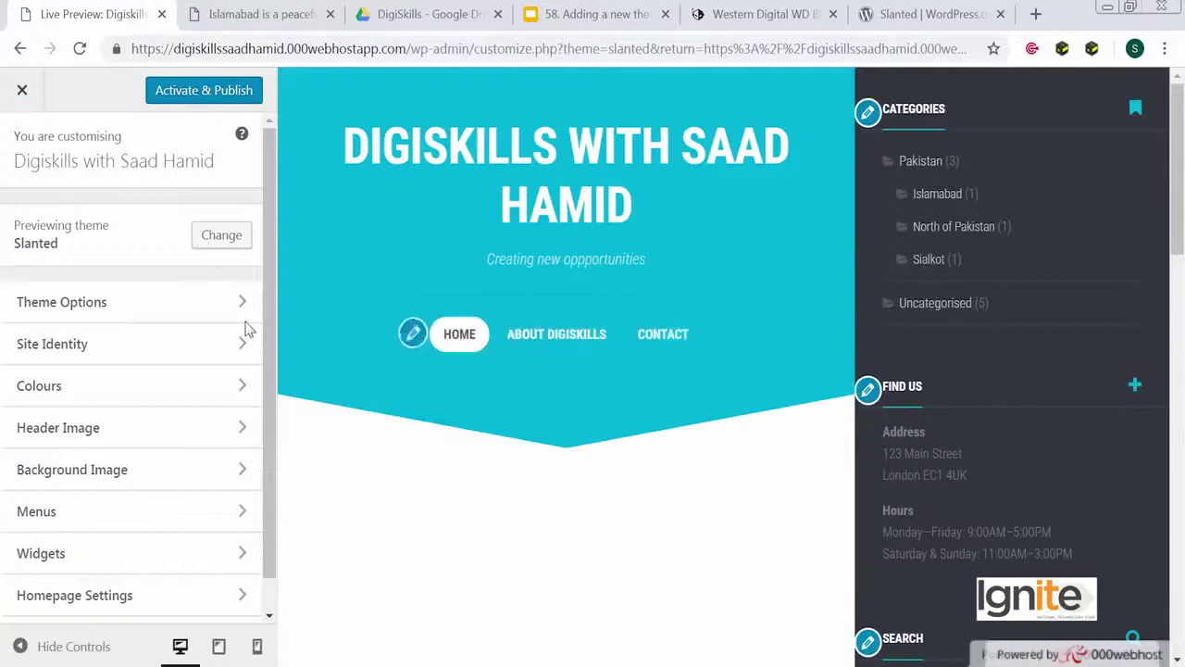
click(227, 14)
click(162, 88)
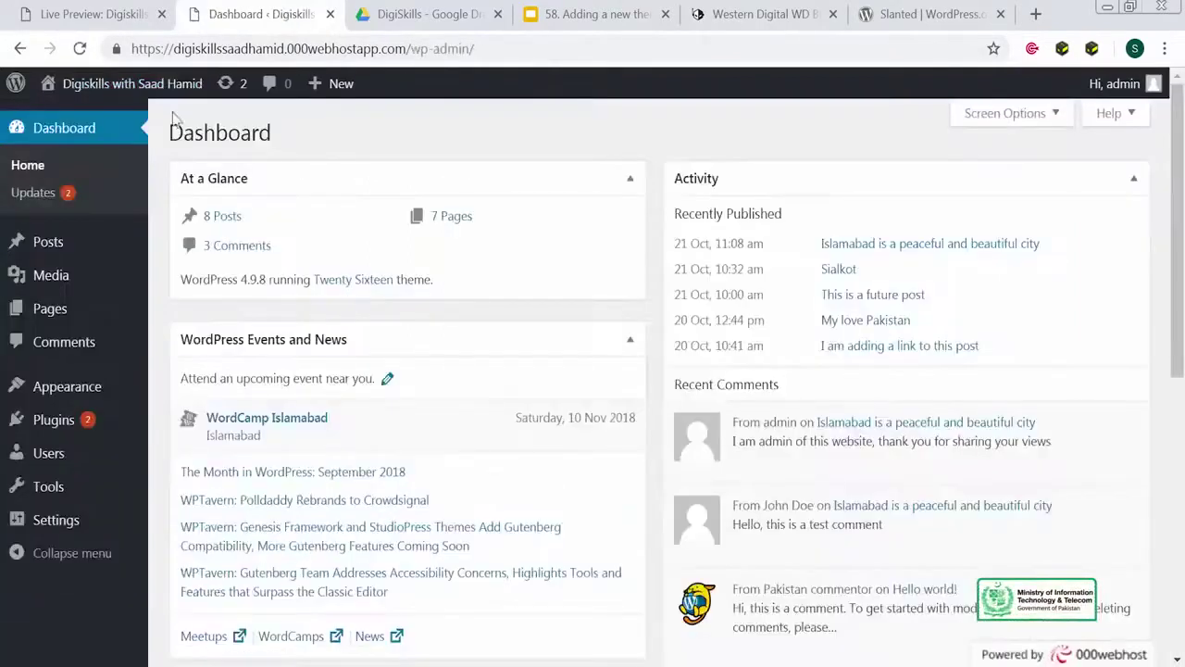
click(148, 85)
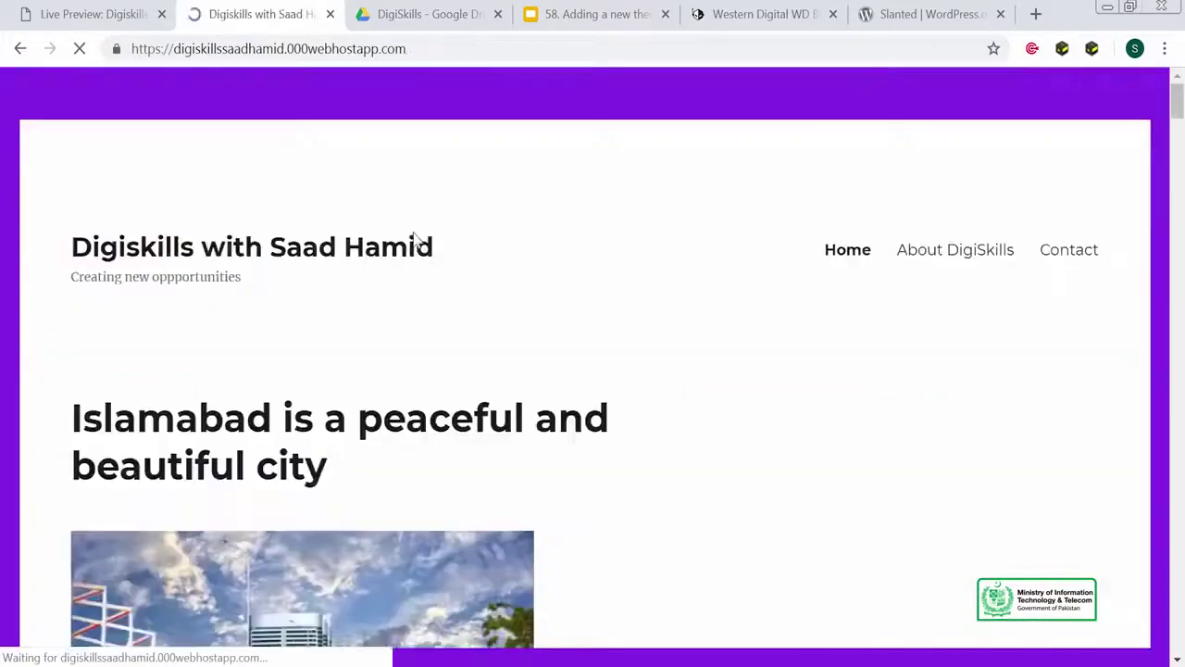
click(115, 11)
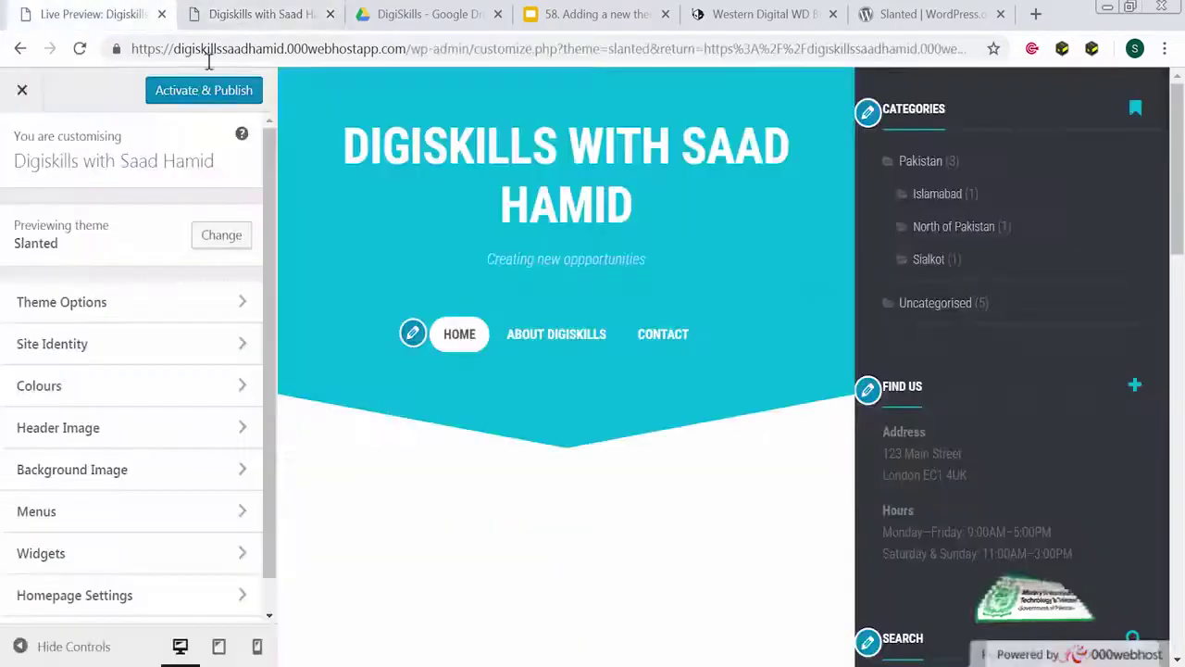
Look through the Slanted preview, activate and publish the theme, and check the site's home page.
scroll(775, 427, down, 15)
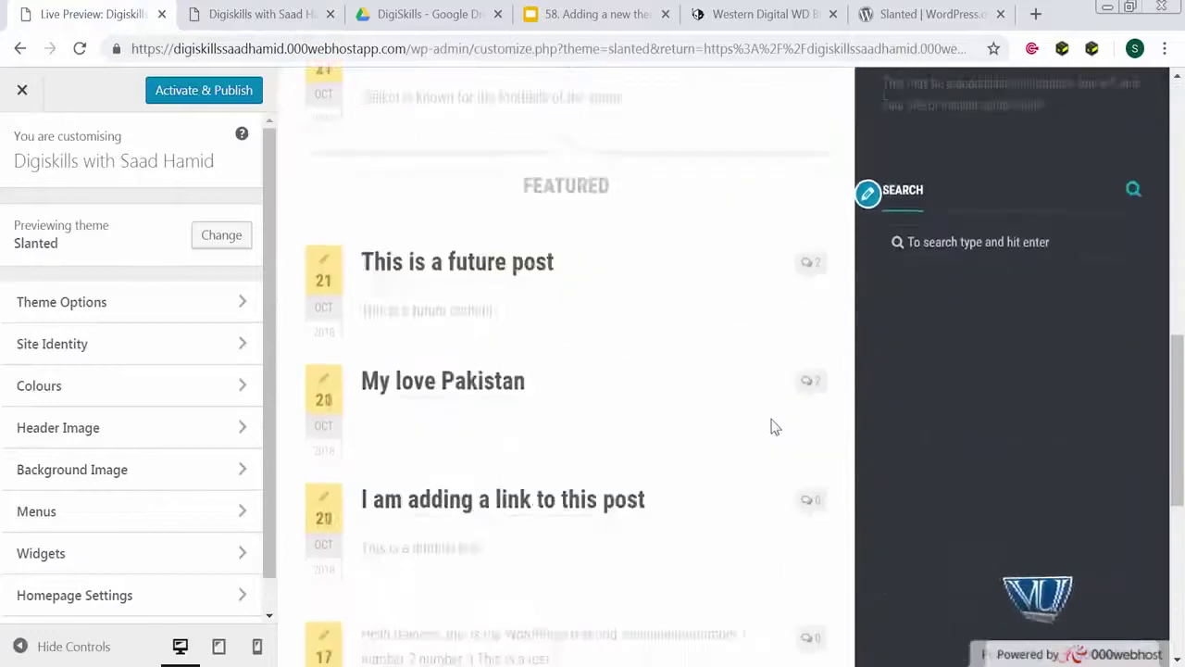
scroll(776, 427, up, 15)
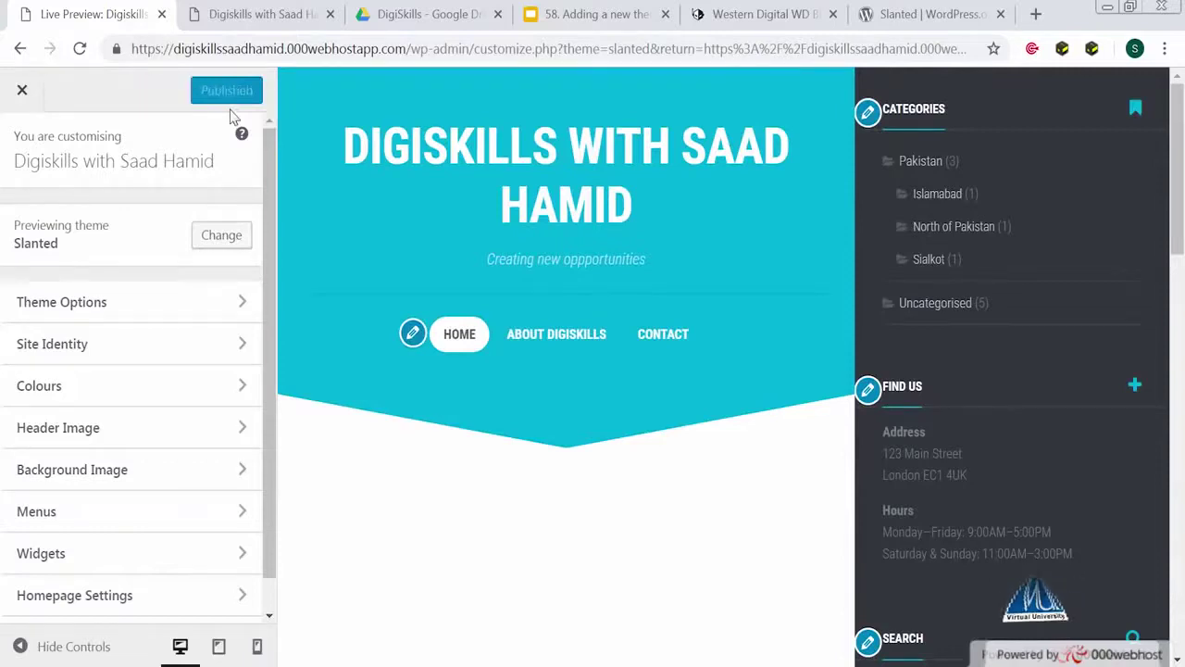
click(260, 14)
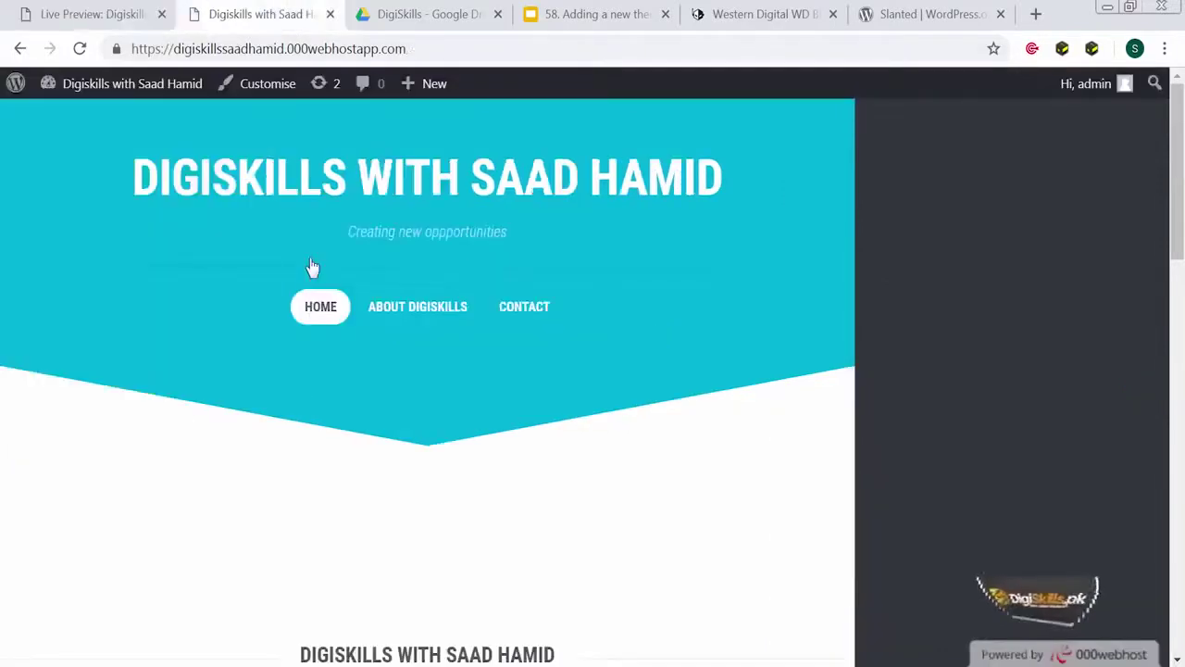
Leave the theme customiser, browse the popular themes available to add, and install and activate the Hestia theme.
click(102, 14)
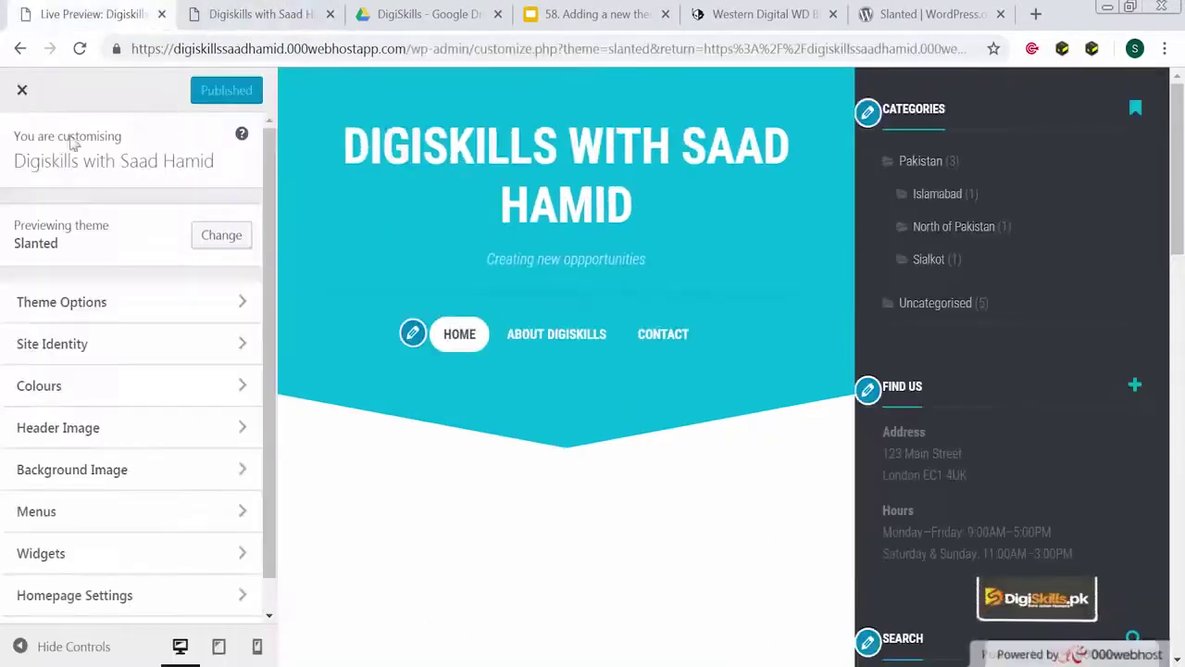
click(26, 93)
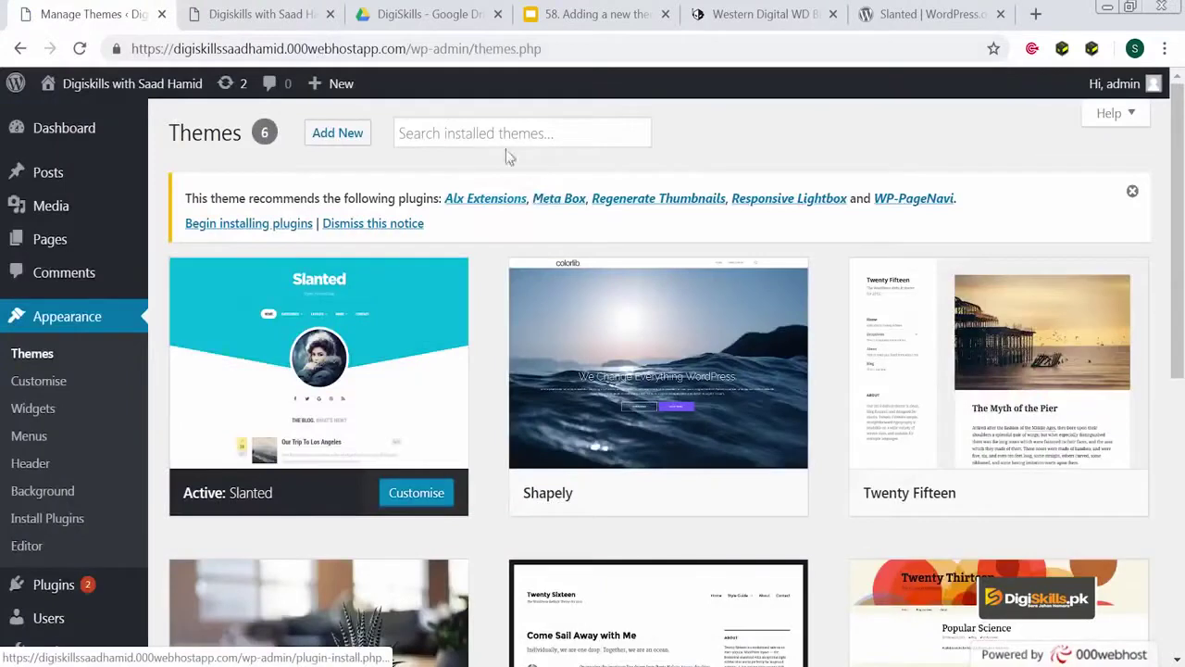
click(319, 132)
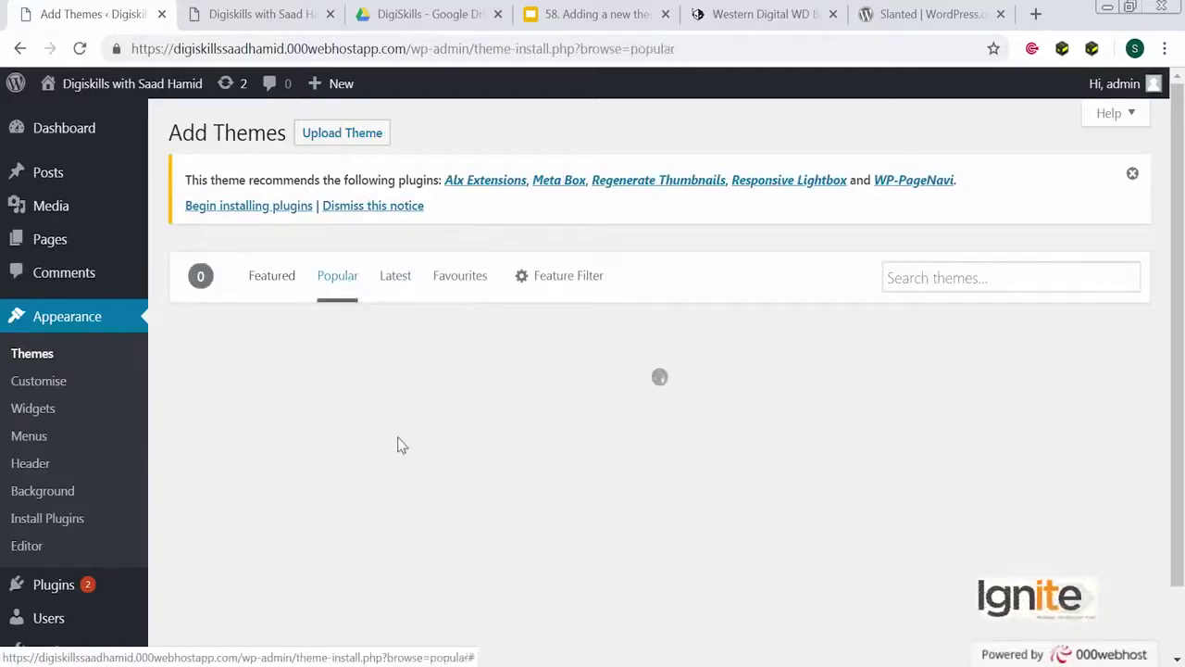
scroll(670, 437, down, 4)
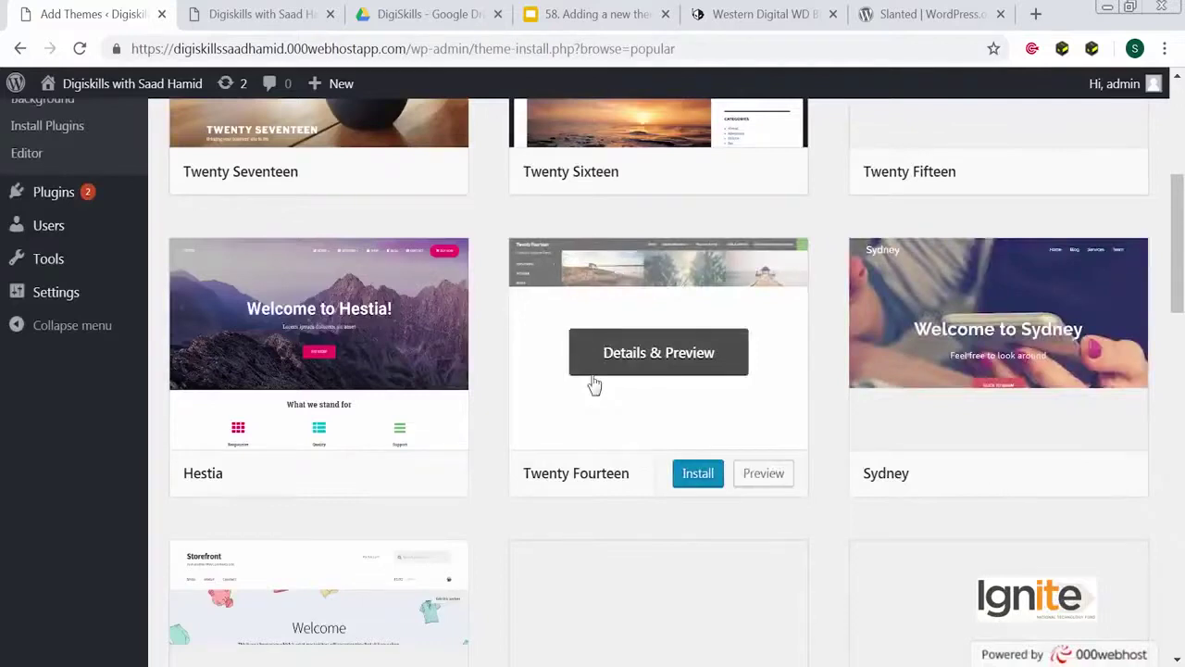
click(352, 474)
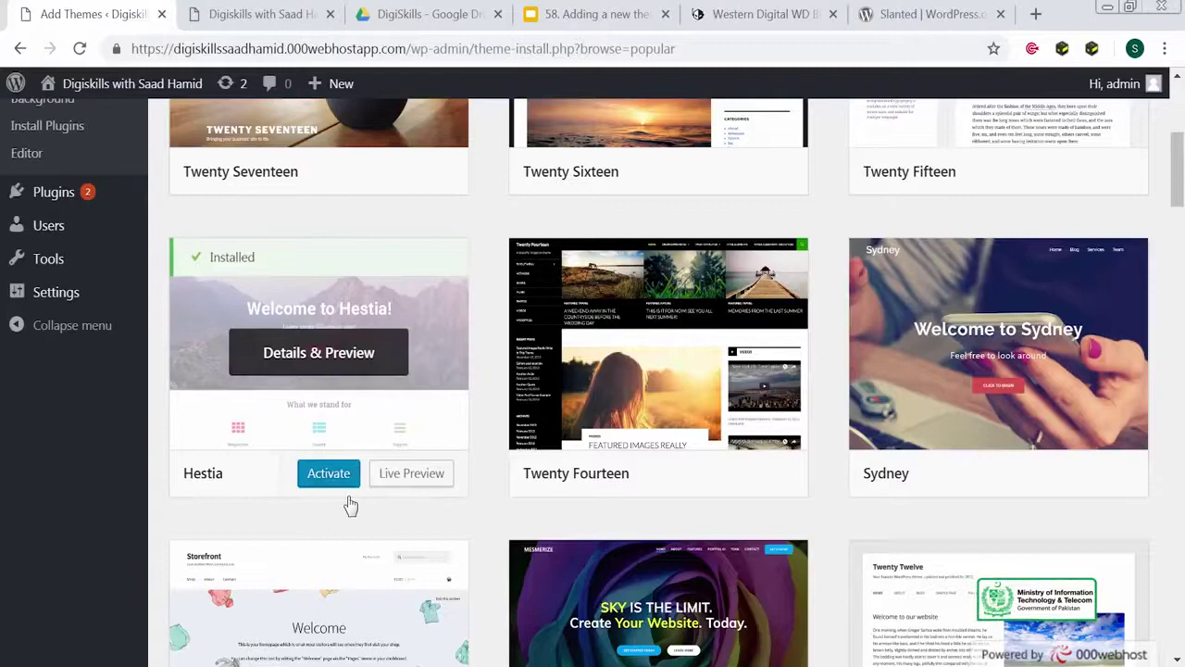
click(337, 474)
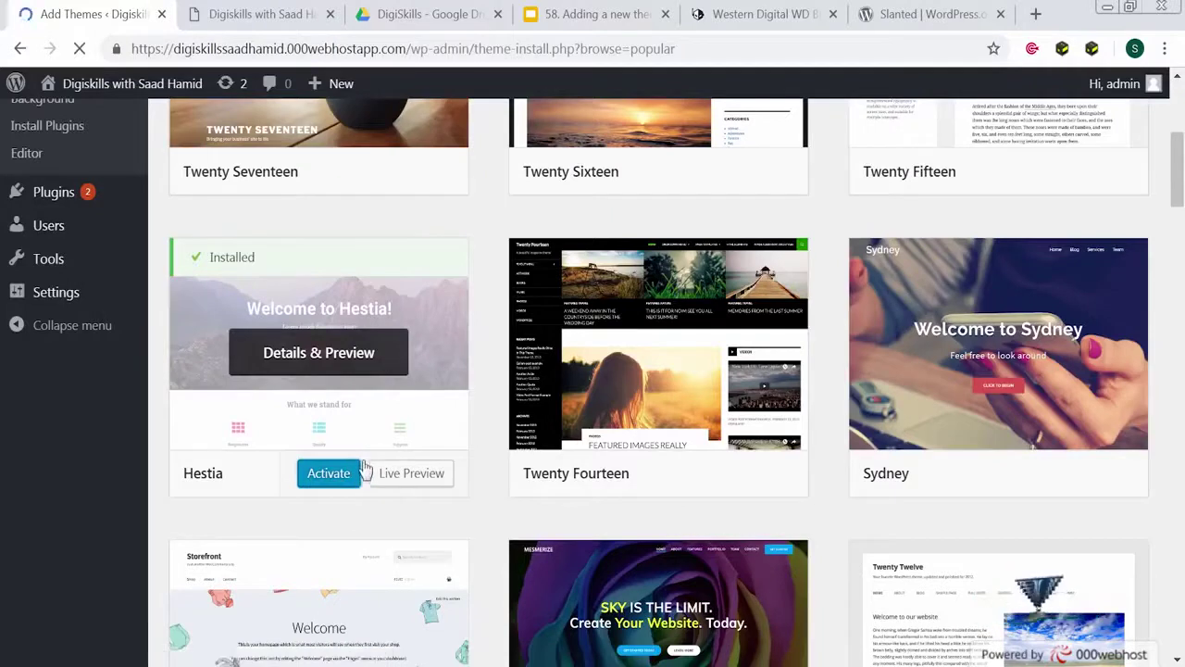
Reload the site's home page and look through it with the Hestia theme applied.
click(274, 18)
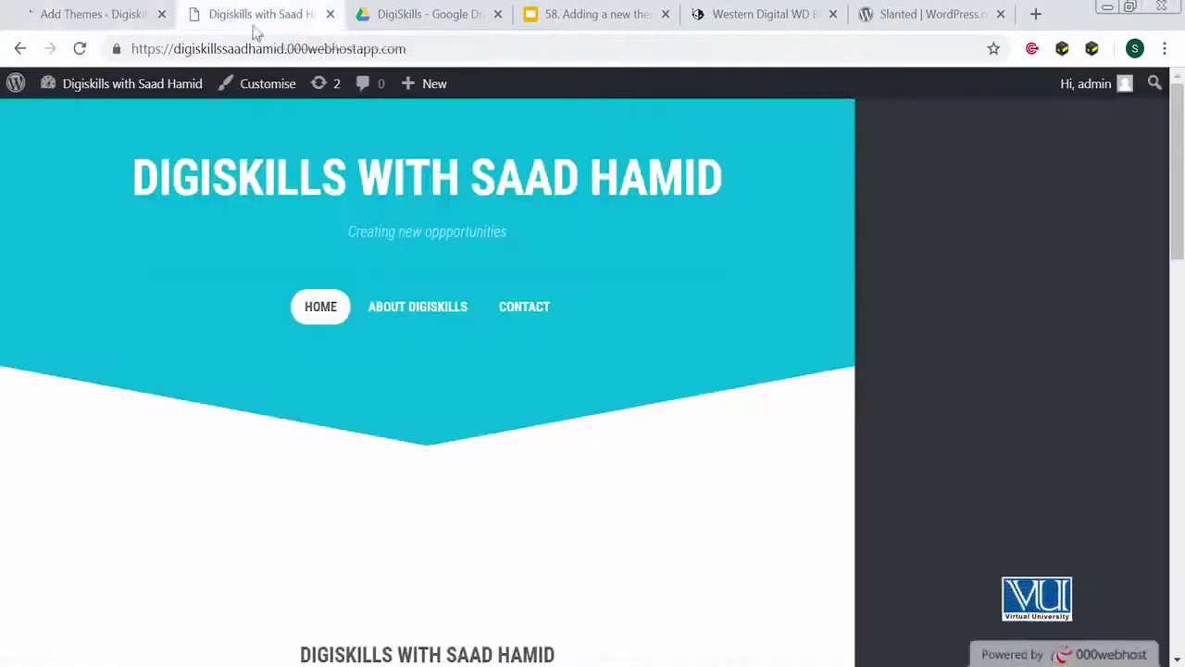
click(79, 50)
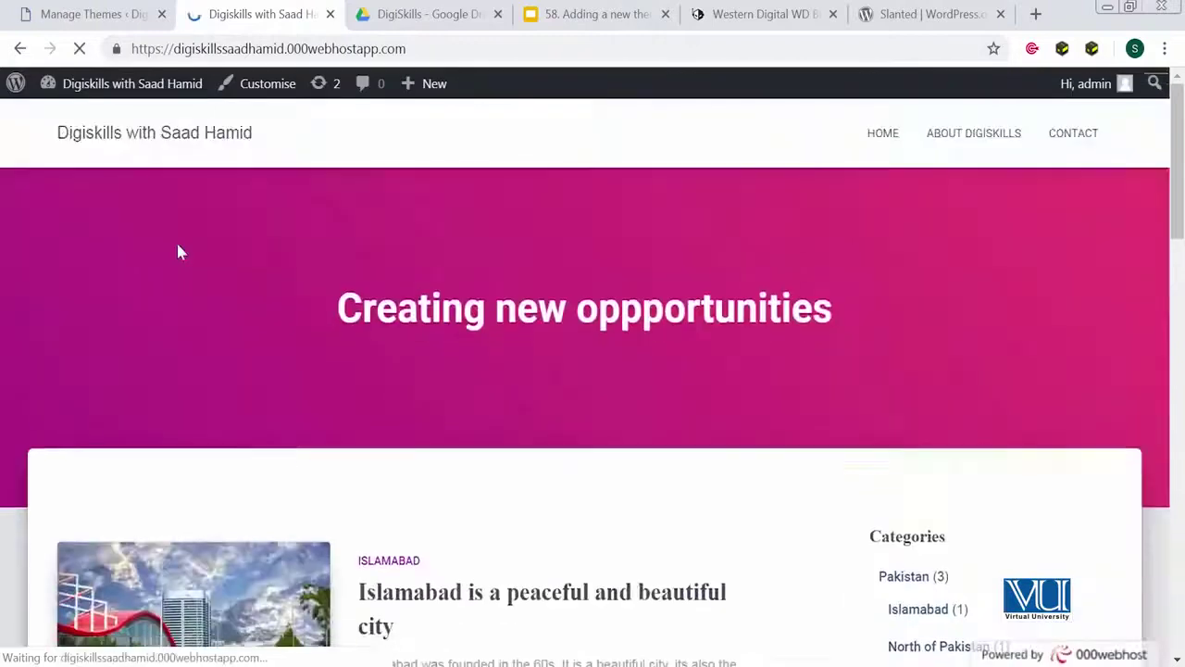
scroll(185, 254, down, 10)
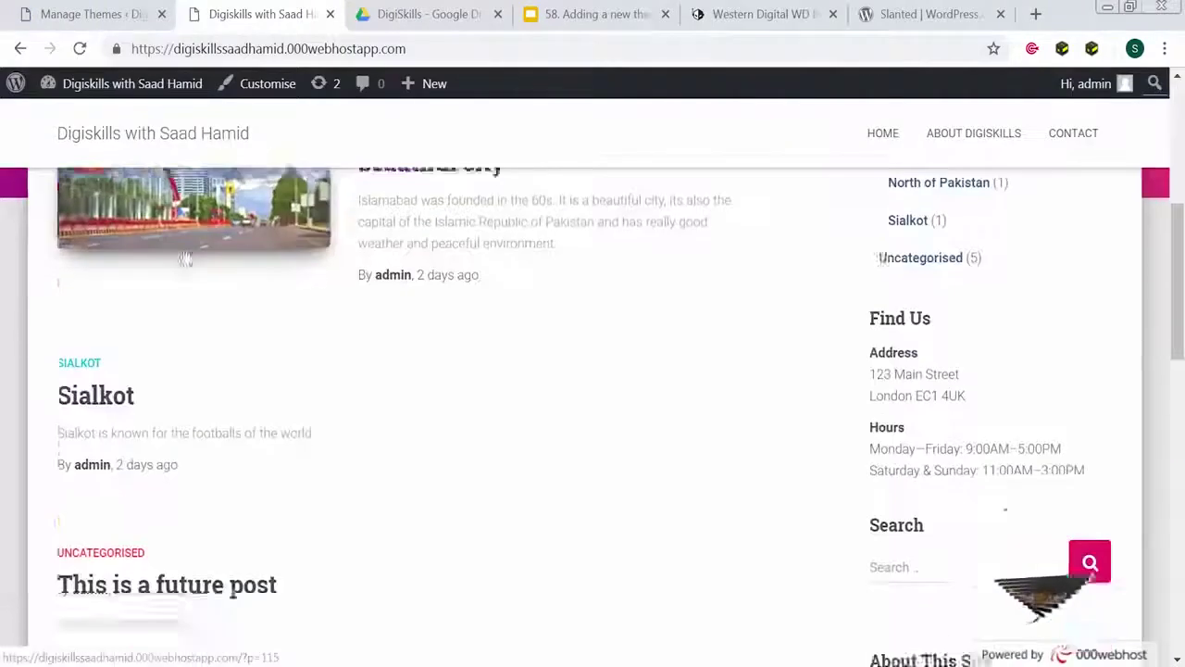
scroll(185, 254, up, 10)
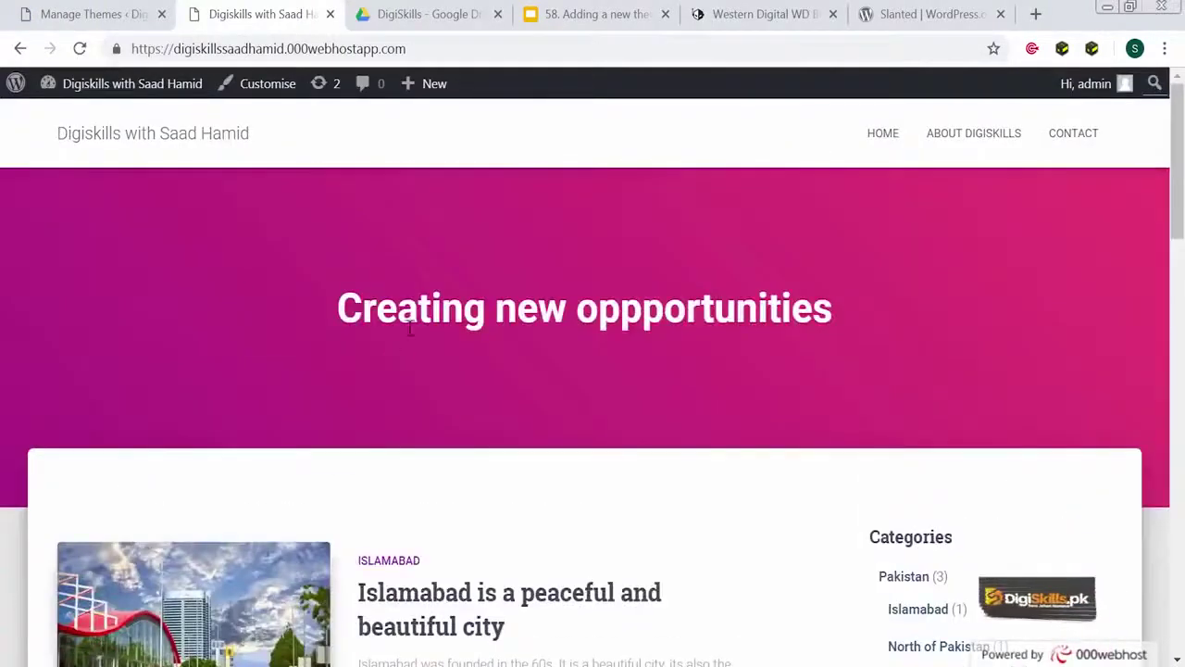